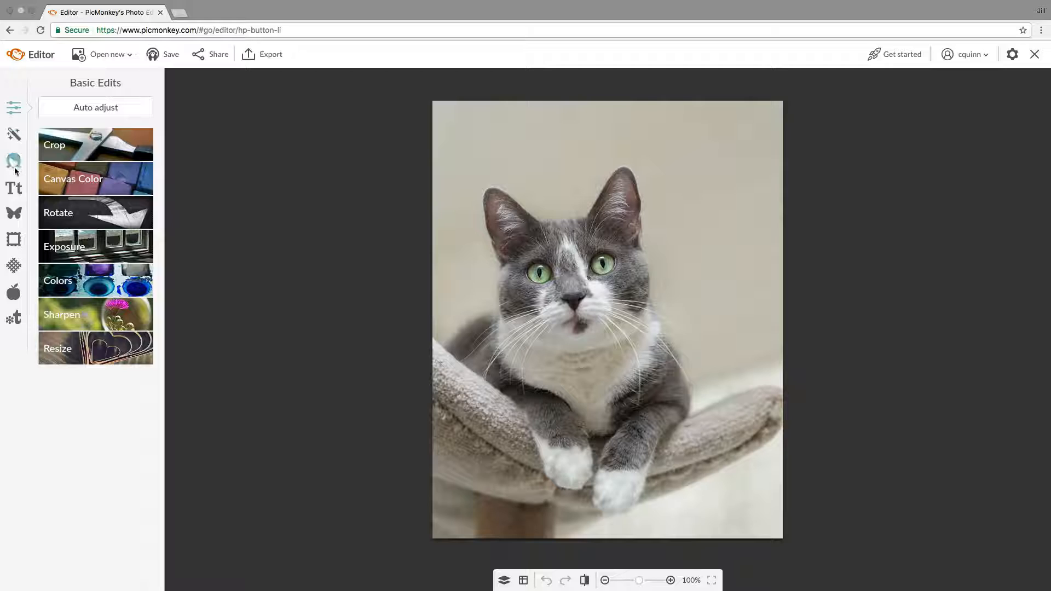
Add the "you + me = AWESOME" Adopt_A_Shelter_Pet_Day PNG from the computer's Overlays folder to the cat photo as an overlay
left_click(12, 217)
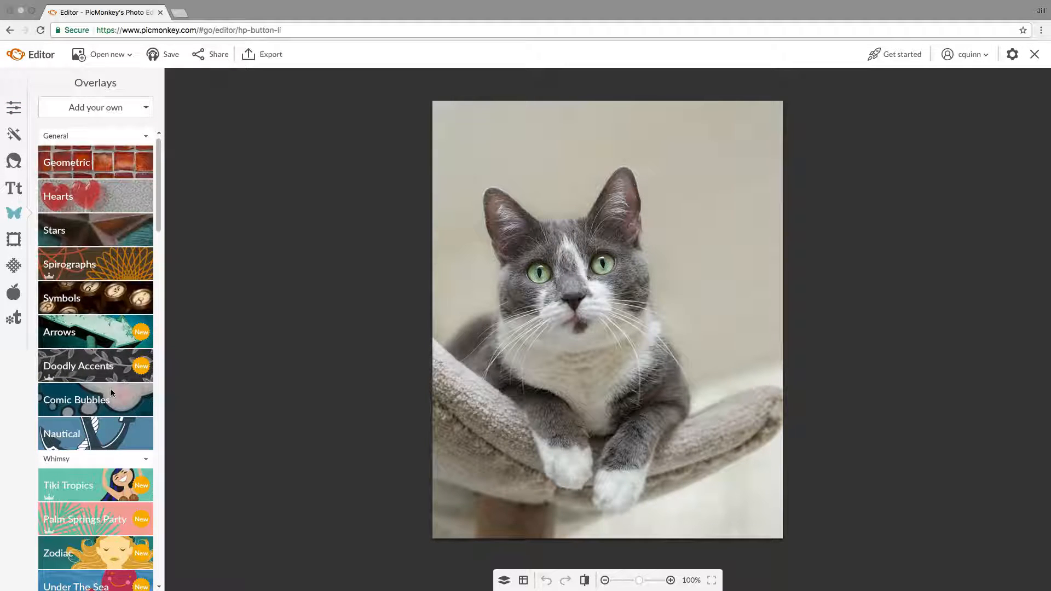
scroll(114, 509, "down", 6)
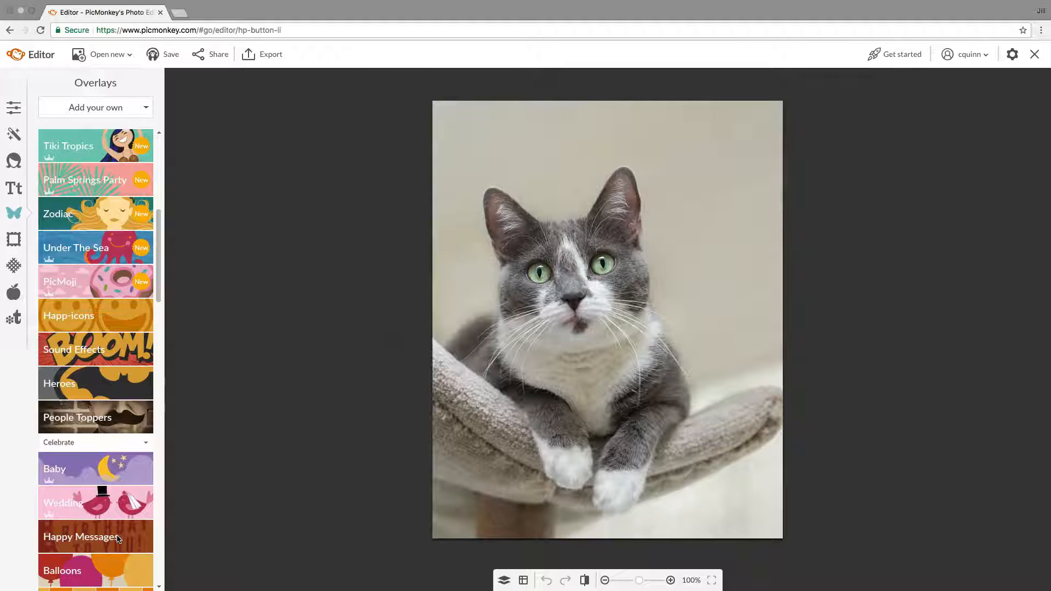
scroll(118, 539, "up", 6)
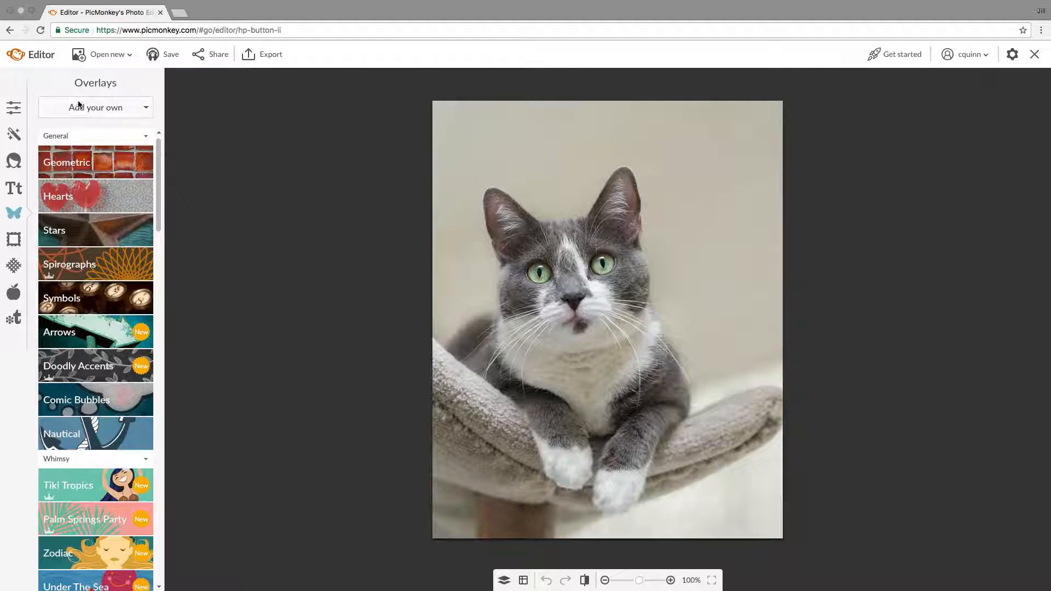
left_click(146, 109)
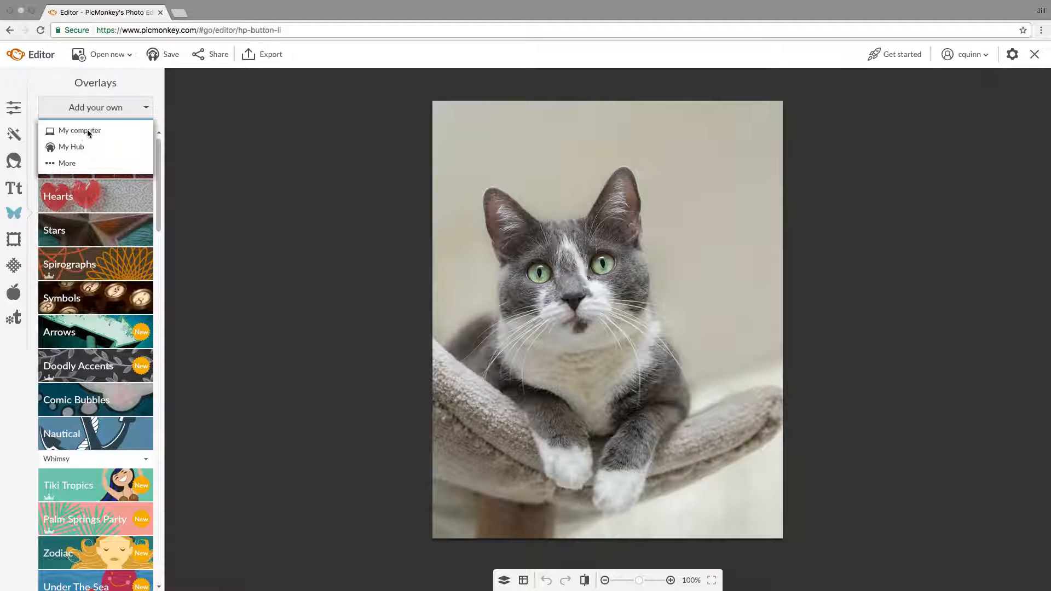
left_click(72, 132)
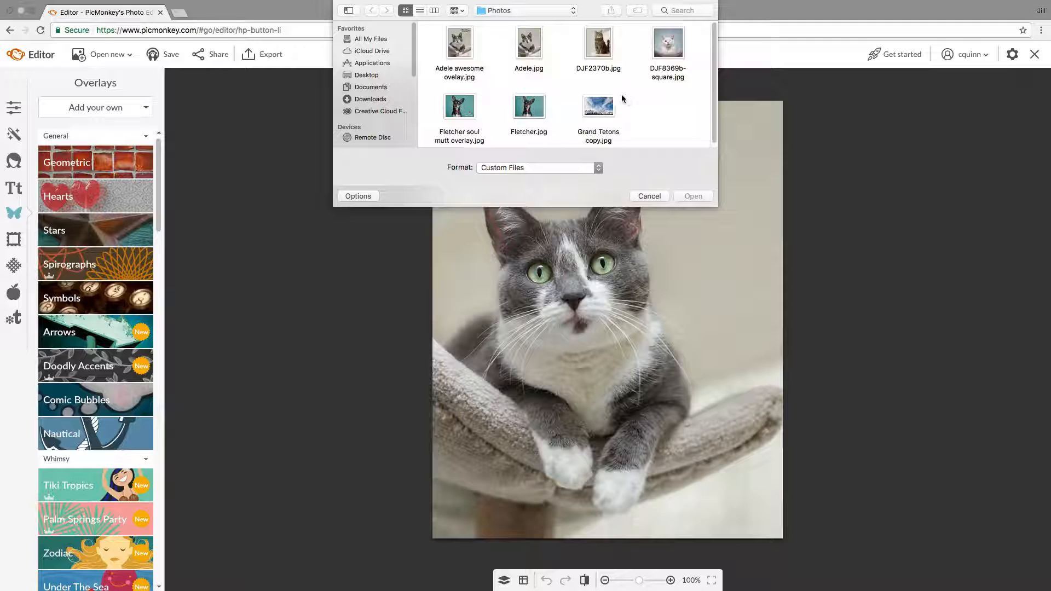
left_click(573, 11)
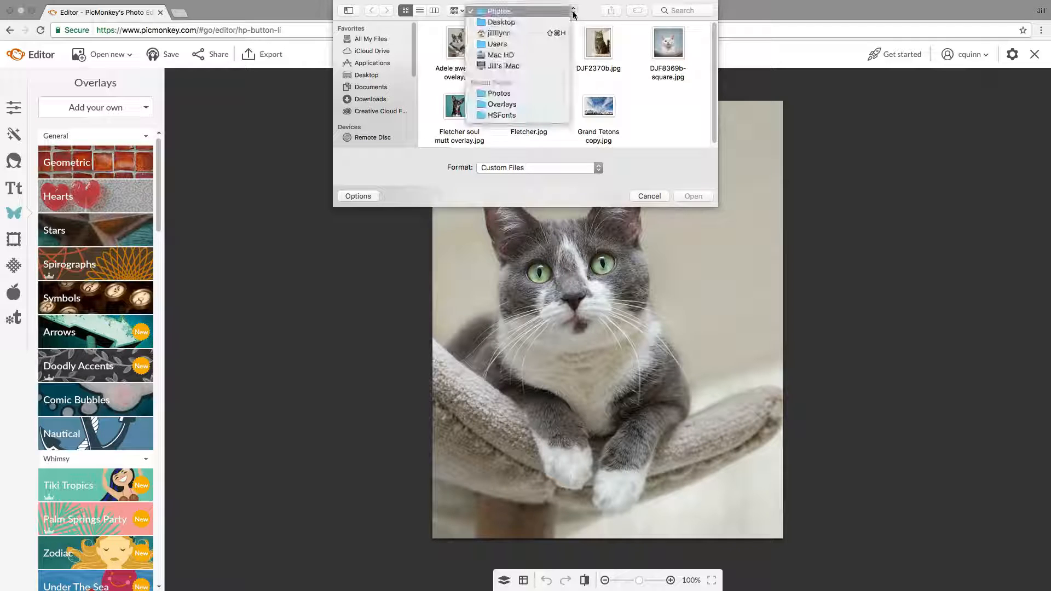
left_click(489, 105)
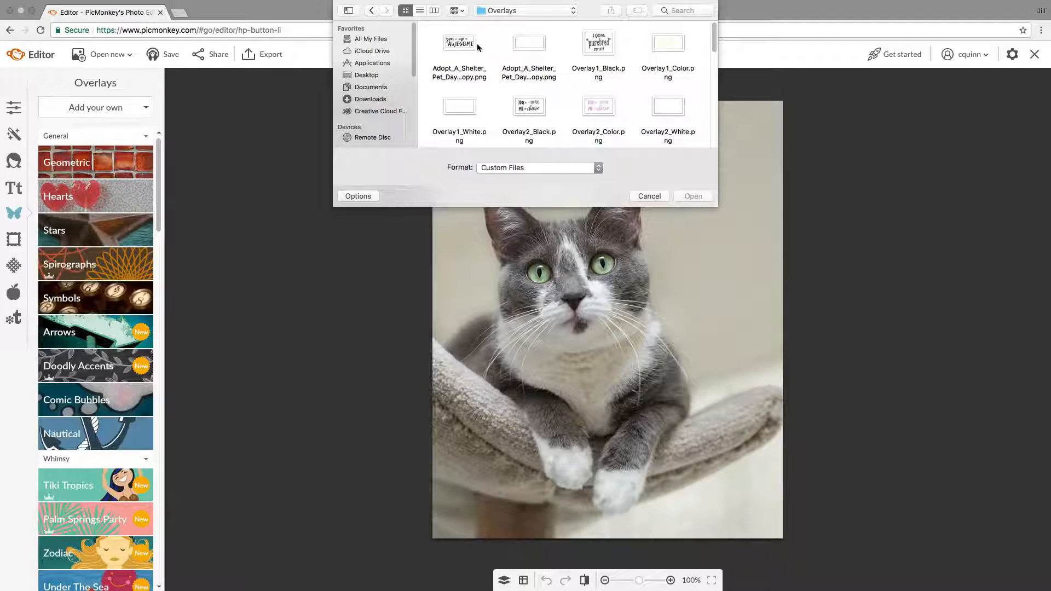
left_click(459, 46)
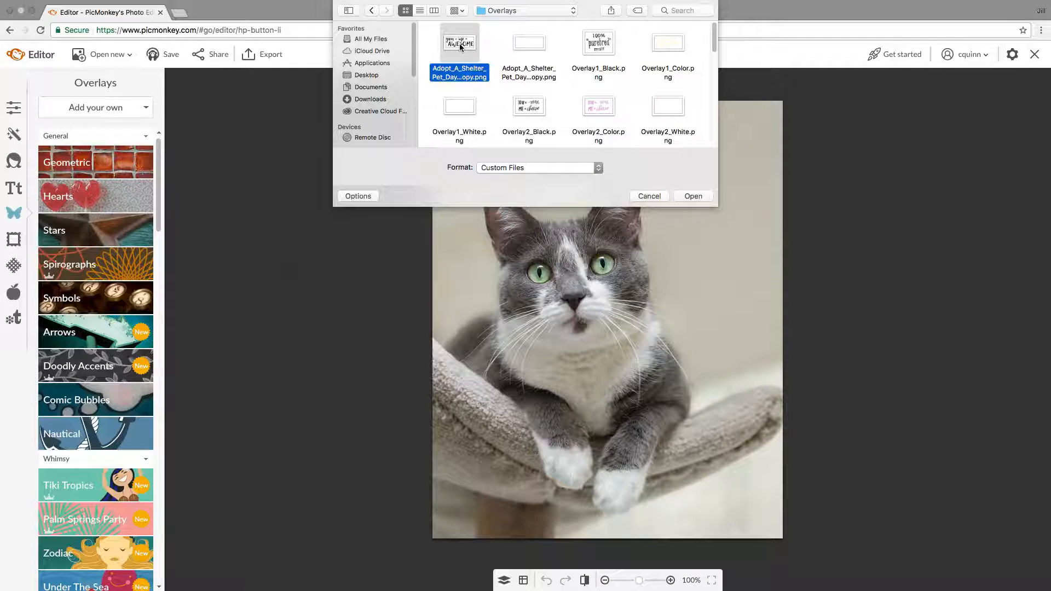
left_click(697, 197)
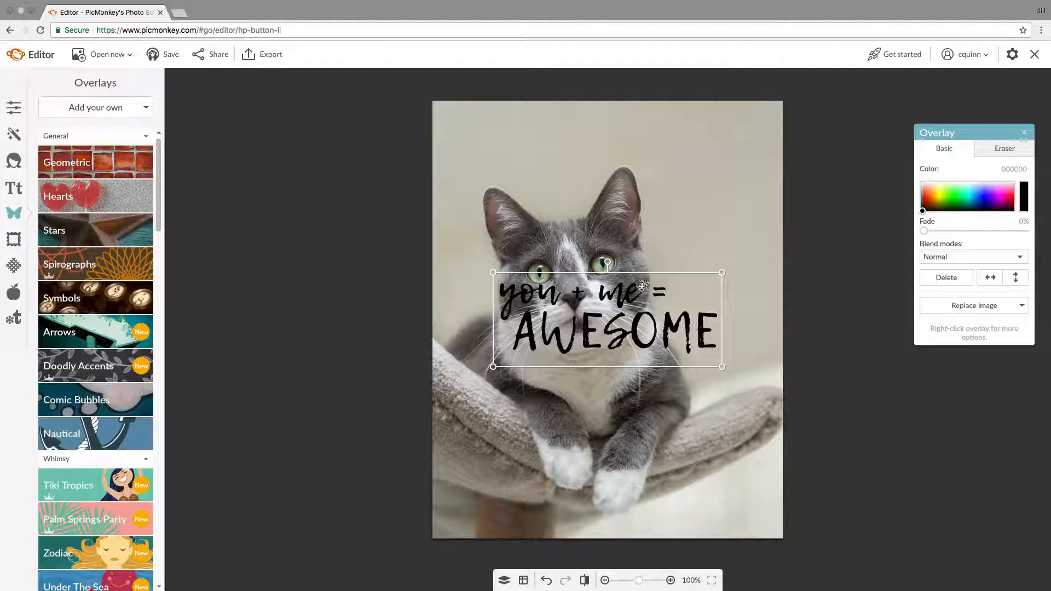
Shrink the "you + me = AWESOME" overlay and place it in the photo's upper-right corner, above the cat's ear
left_click_drag(638, 290, 690, 125)
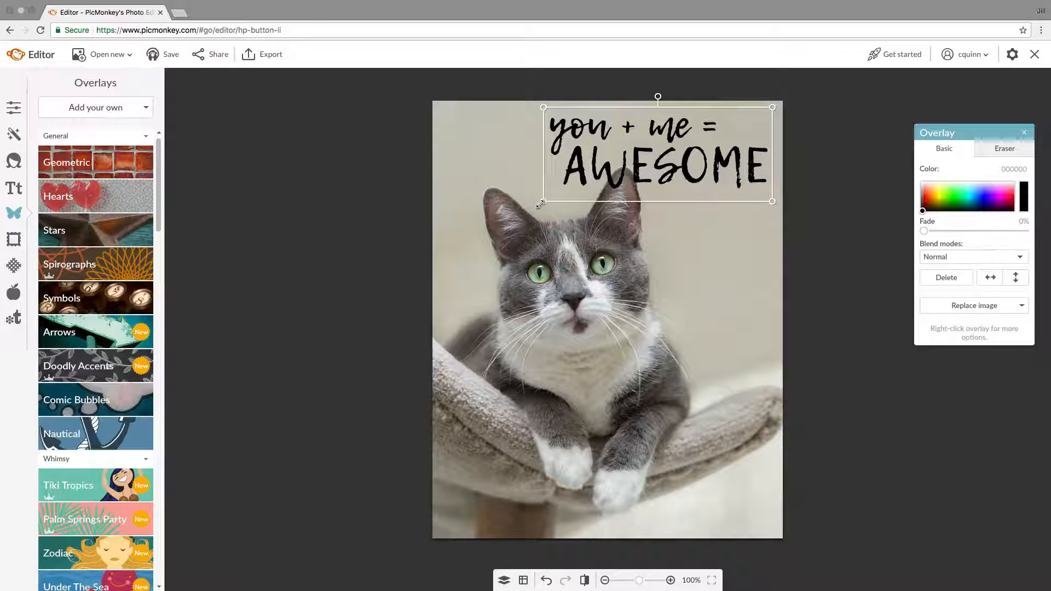
left_click_drag(542, 203, 638, 163)
left_click_drag(681, 137, 677, 138)
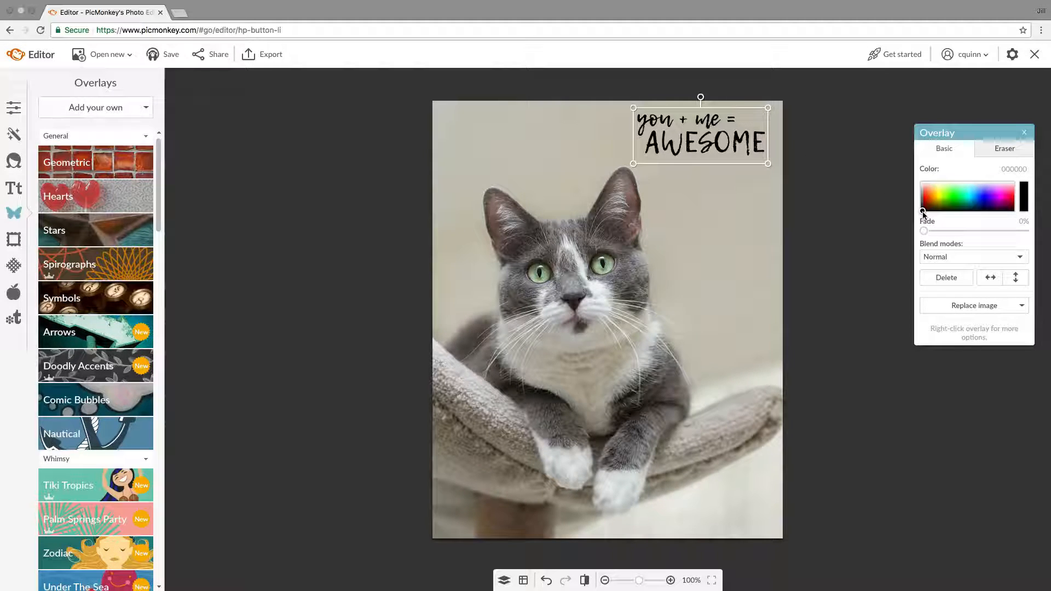
Try blue 2e9dff on the text overlay, set its color to near-black 121212, and test the fade before restoring 0%
mouse_move(922, 213)
left_mouse_down()
mouse_move(928, 194)
mouse_move(977, 195)
left_mouse_up()
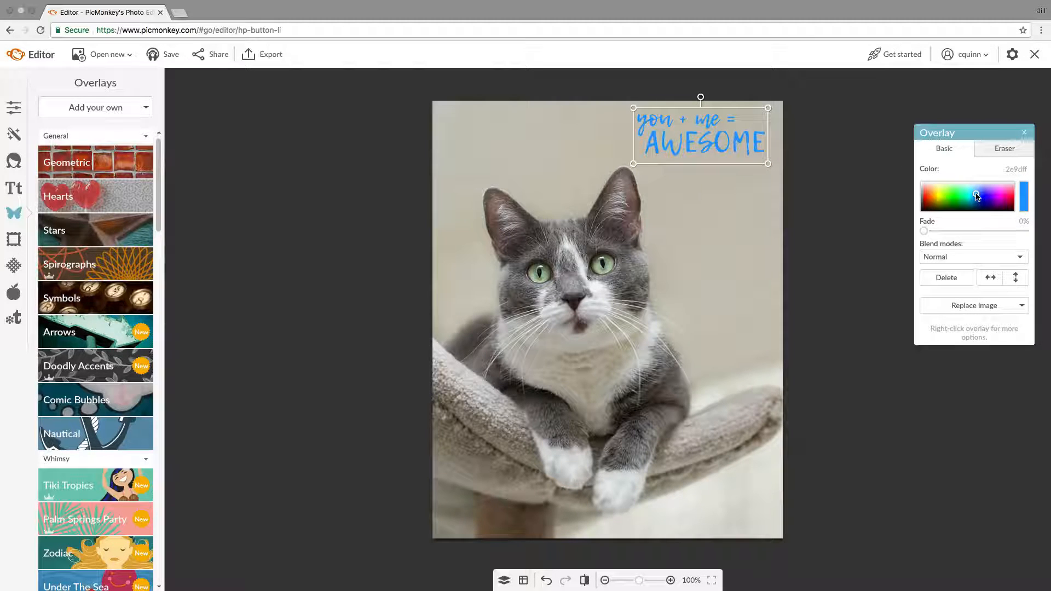
mouse_move(977, 196)
left_mouse_down()
mouse_move(928, 195)
mouse_move(947, 203)
mouse_move(1010, 193)
mouse_move(921, 187)
mouse_move(921, 212)
left_mouse_up()
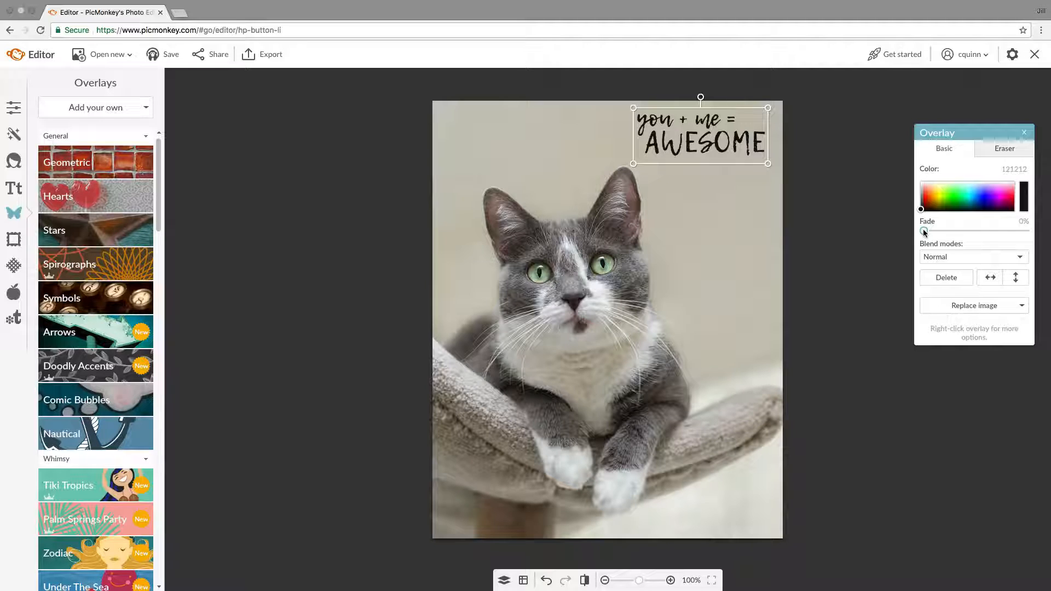
left_click_drag(923, 232, 928, 233)
left_click_drag(941, 231, 919, 230)
left_click(695, 206)
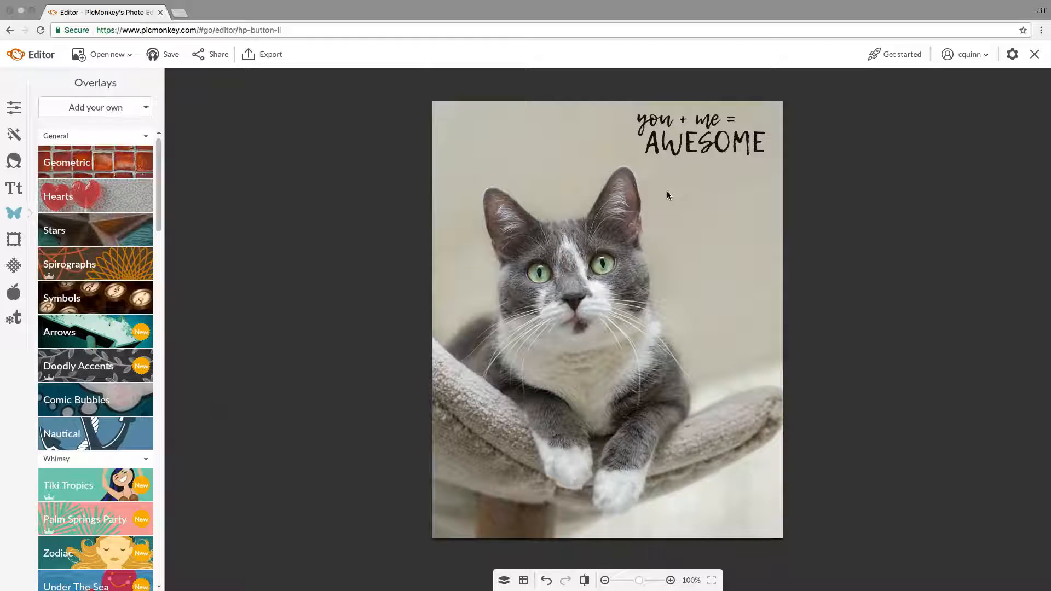
Add the red hearts image Overlay5_Color.png from the computer as a second overlay
left_click(144, 108)
left_click(104, 131)
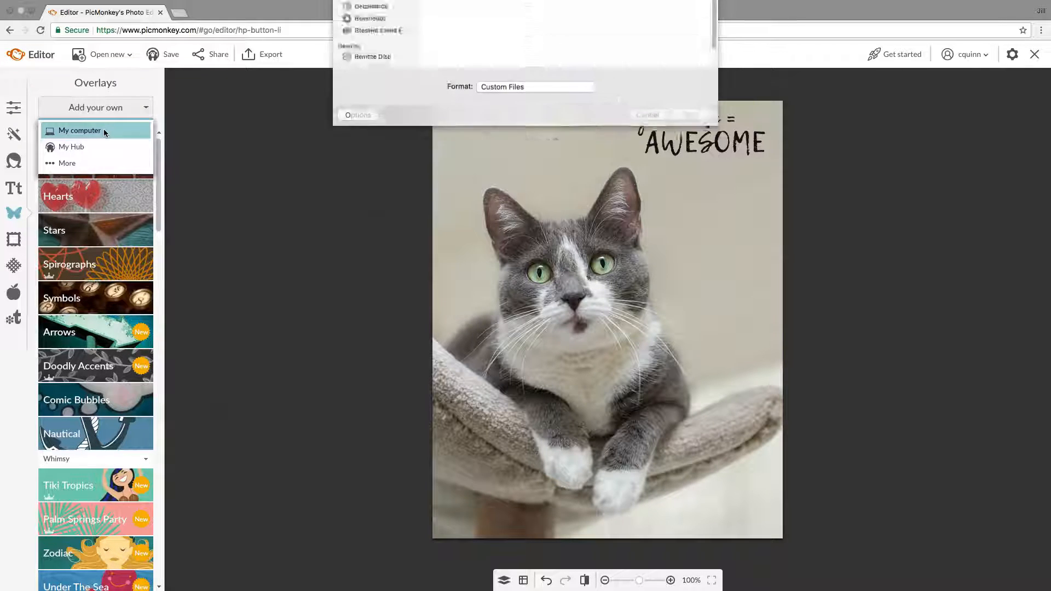
scroll(544, 86, "down", 5)
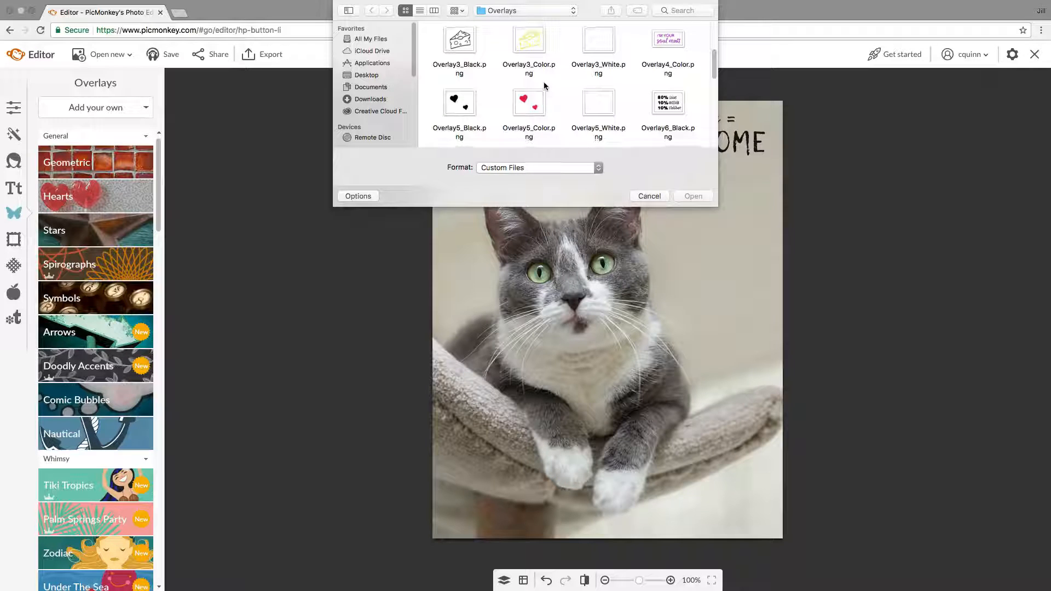
left_click(531, 103)
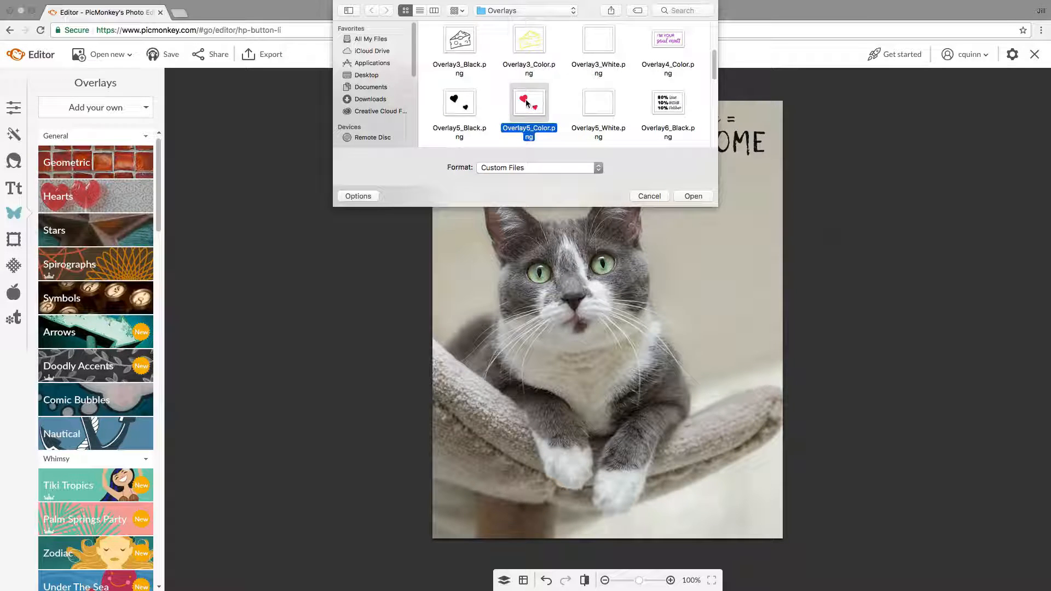
left_click(692, 196)
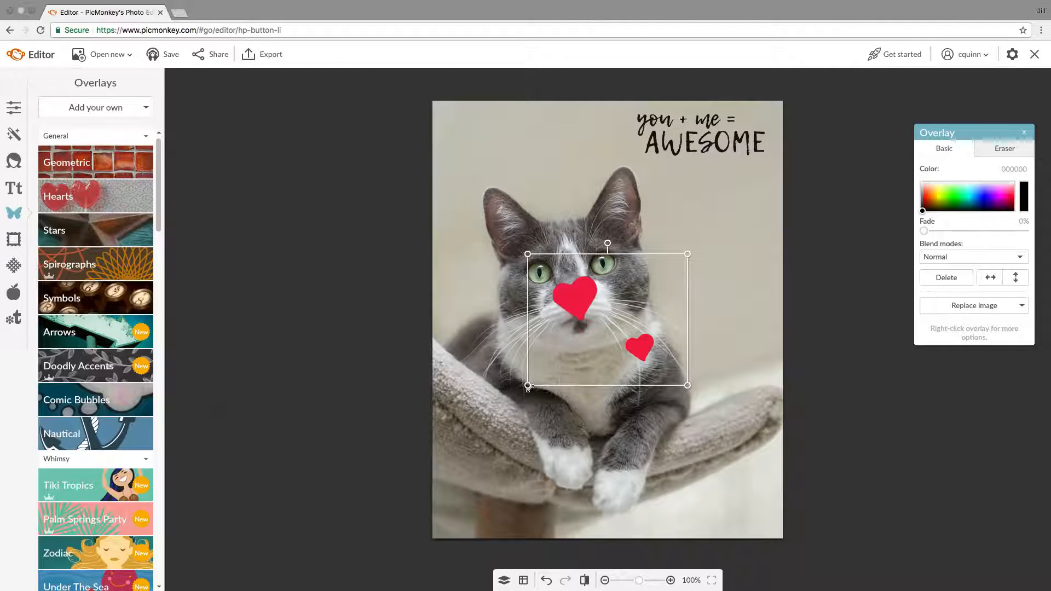
Shrink the hearts overlay and place it just beside the start of the word AWESOME, above the cat's ear
left_click_drag(529, 384, 625, 313)
left_click_drag(649, 272, 618, 130)
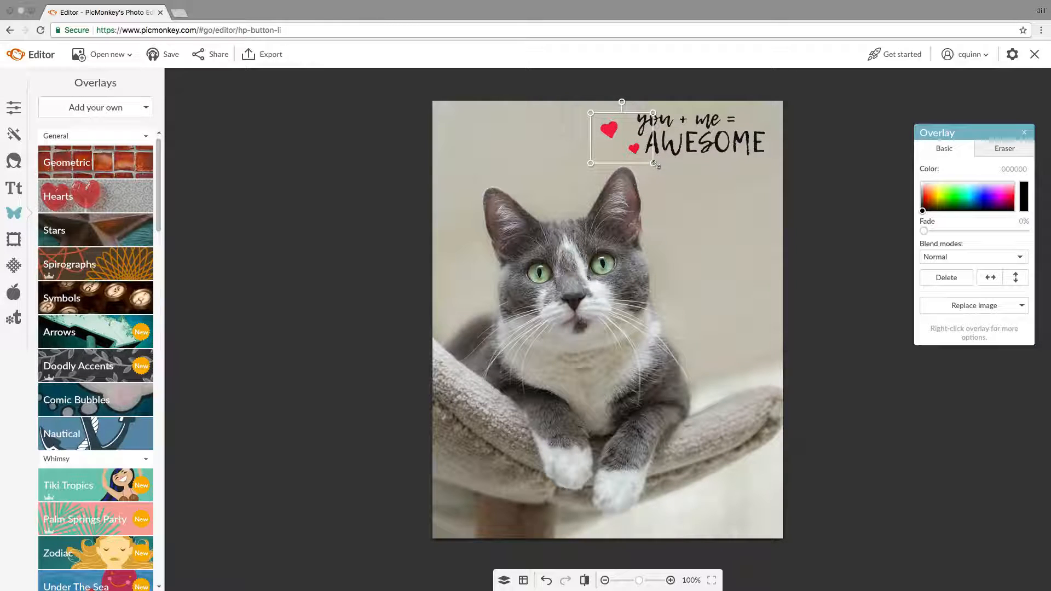
left_click_drag(653, 164, 661, 171)
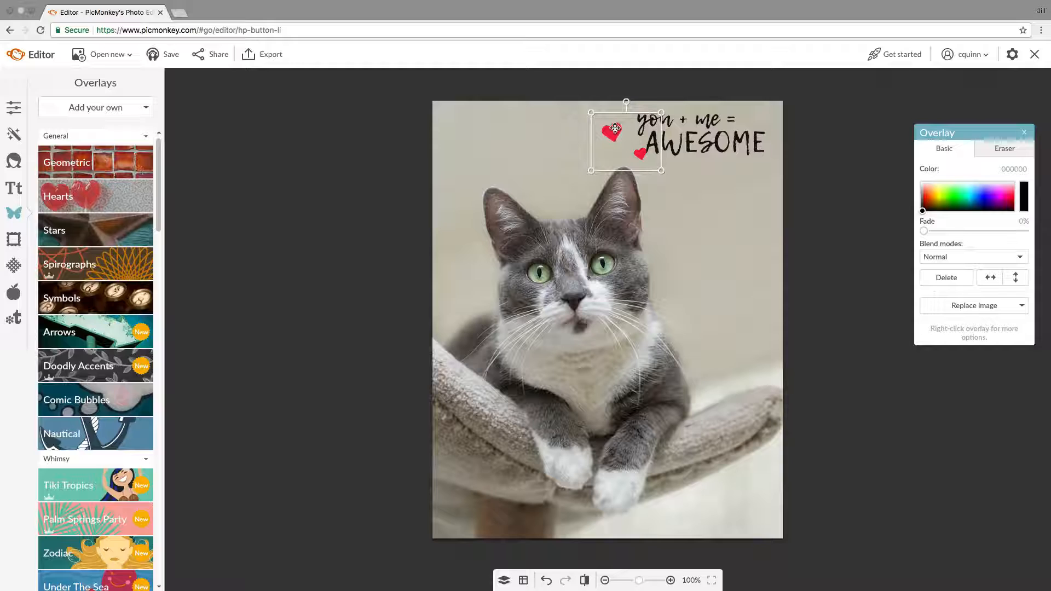
mouse_move(626, 135)
left_mouse_down()
mouse_move(471, 133)
mouse_move(528, 151)
mouse_move(705, 382)
mouse_move(742, 536)
mouse_move(704, 158)
mouse_move(614, 125)
mouse_move(618, 153)
mouse_move(636, 152)
left_mouse_up()
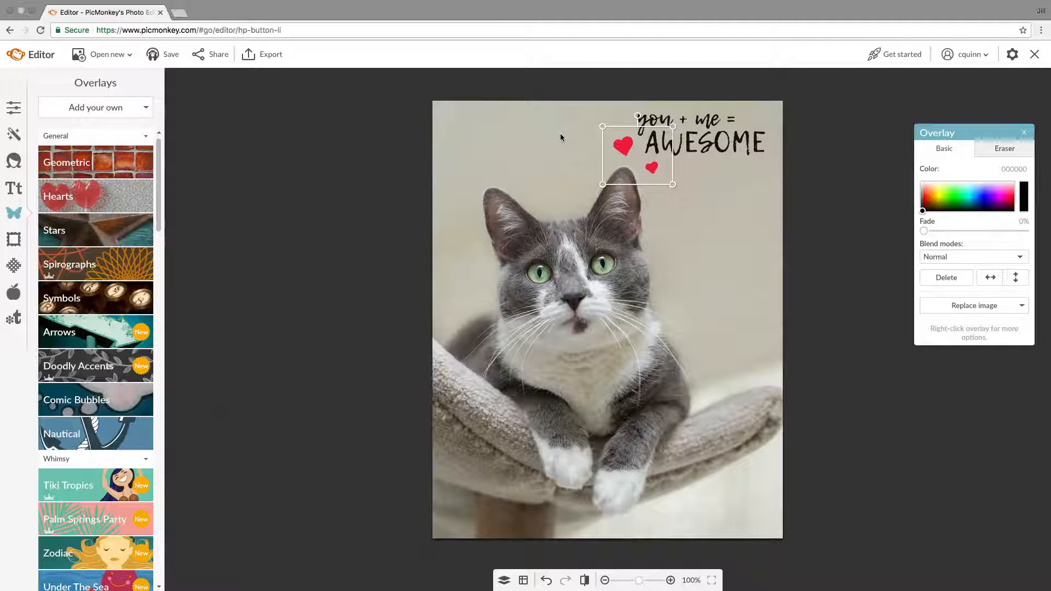
left_click(703, 222)
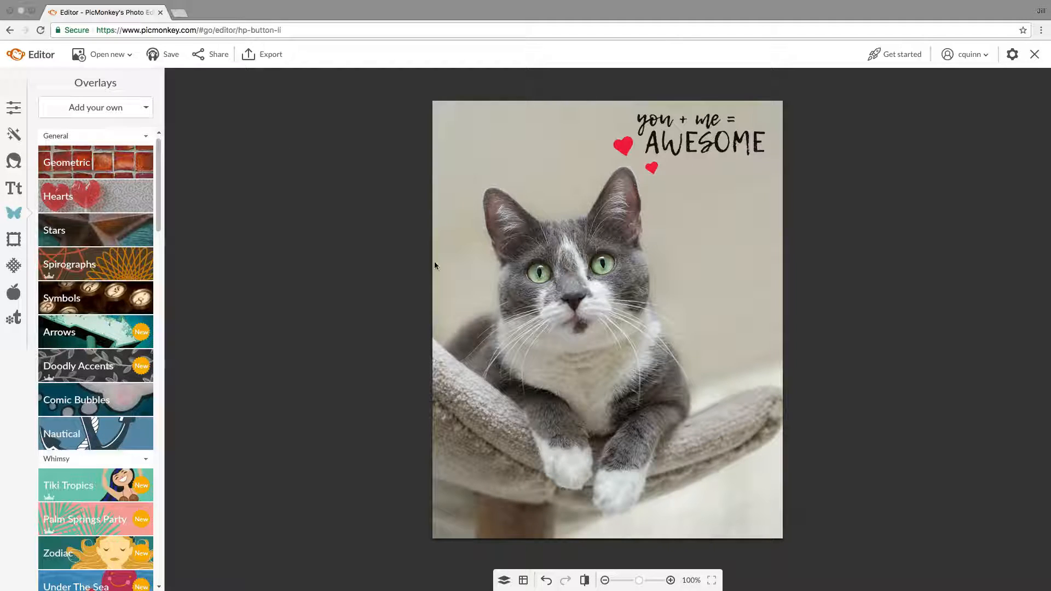
Show the layers, enlarge the Overlay5_Color hearts layer slightly, and check the text overlay's layer
left_click(504, 581)
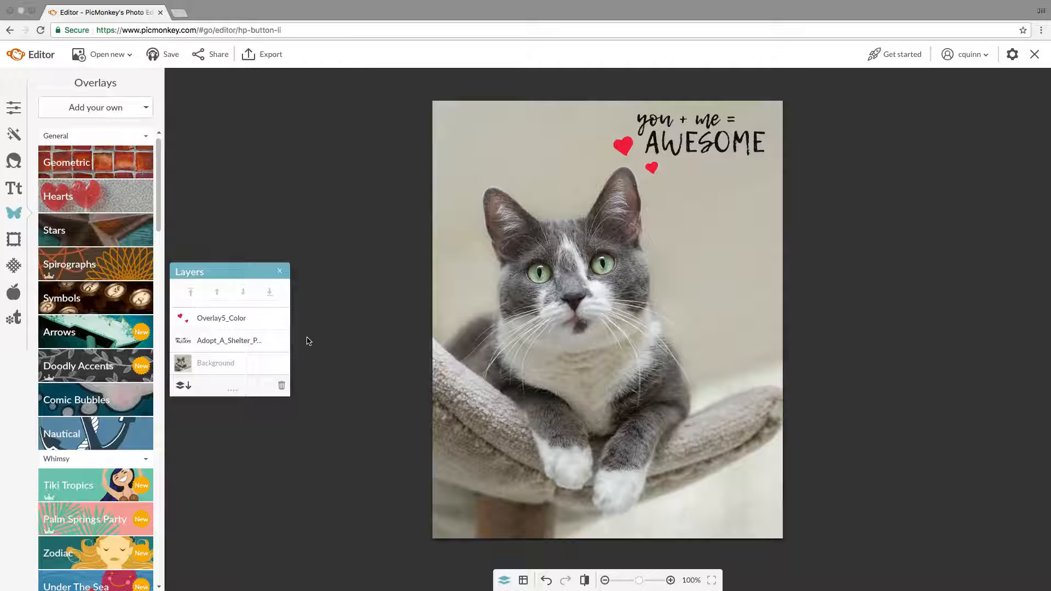
left_click(239, 321)
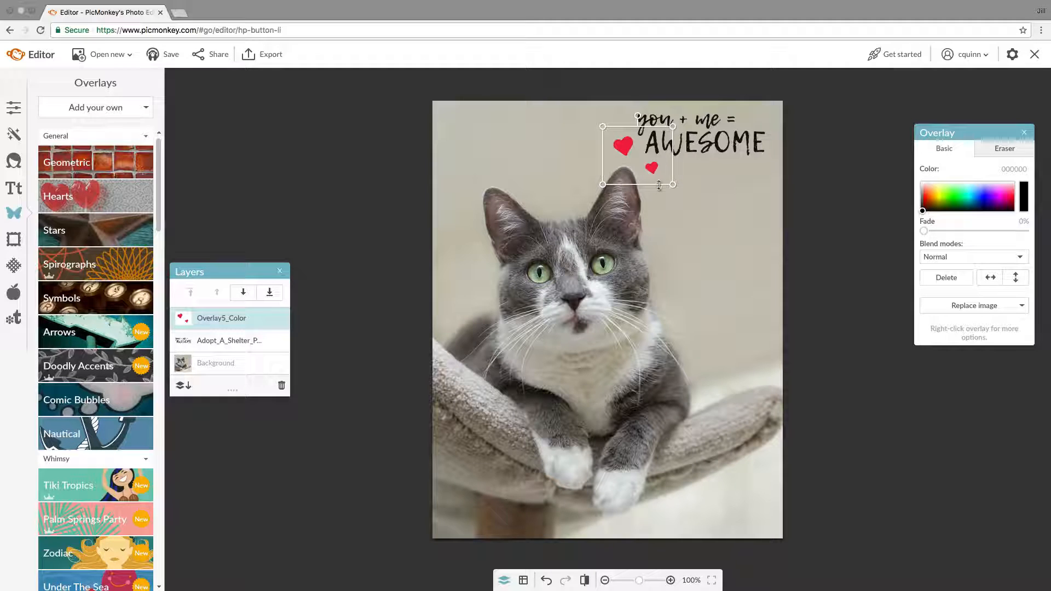
mouse_move(672, 185)
left_mouse_down()
mouse_move(681, 201)
mouse_move(678, 189)
left_mouse_up()
left_click(255, 344)
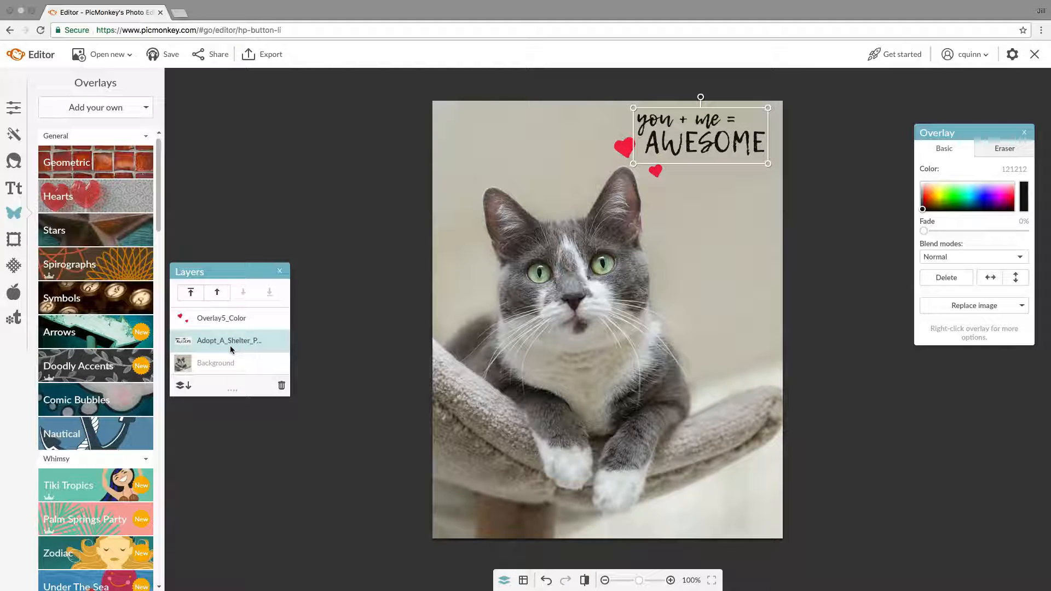
left_click(723, 234)
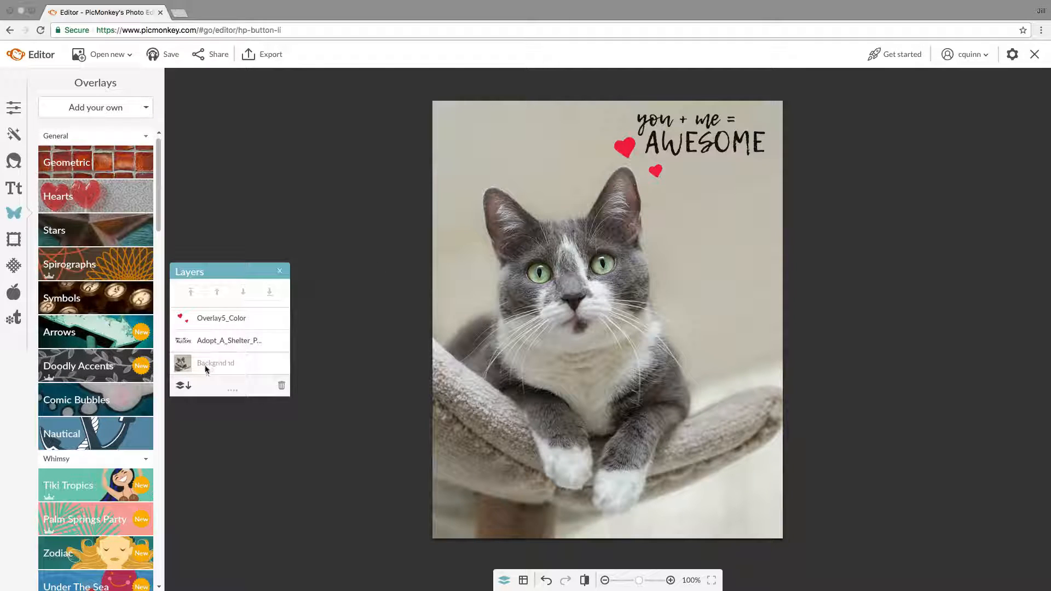
Flatten the overlays into the background and name the image "Adele awesome overlay" for saving to the Hub
left_click(188, 389)
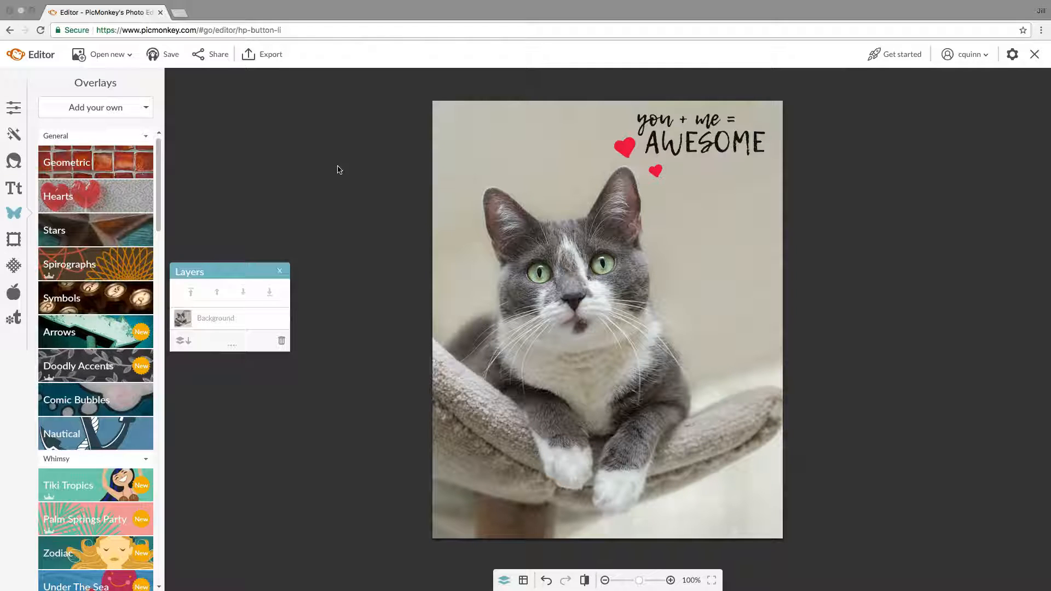
left_click(166, 56)
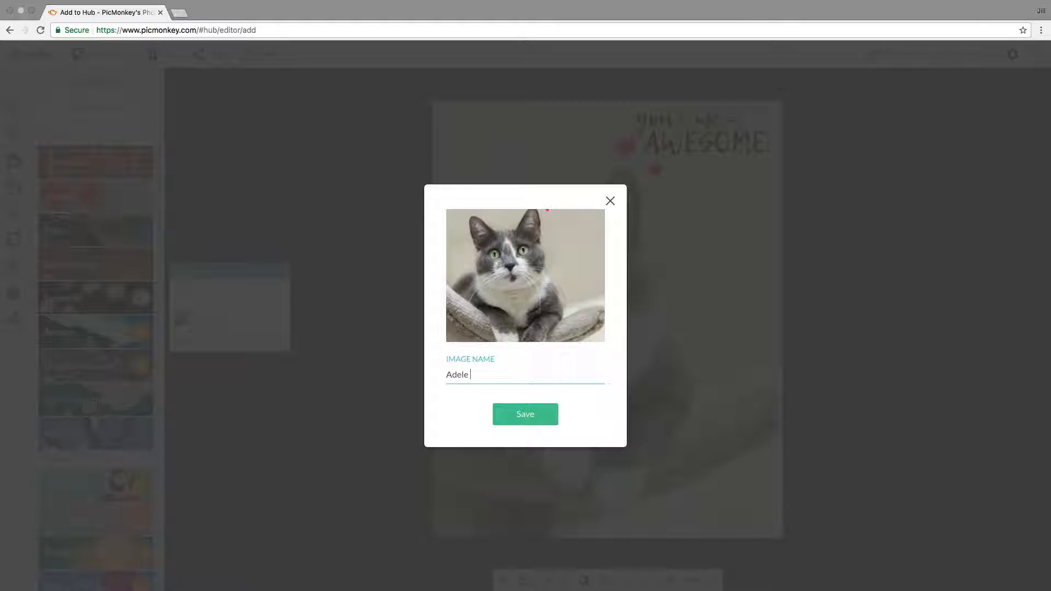
type("awesome la")
key("BackSpace")
type("overlay")
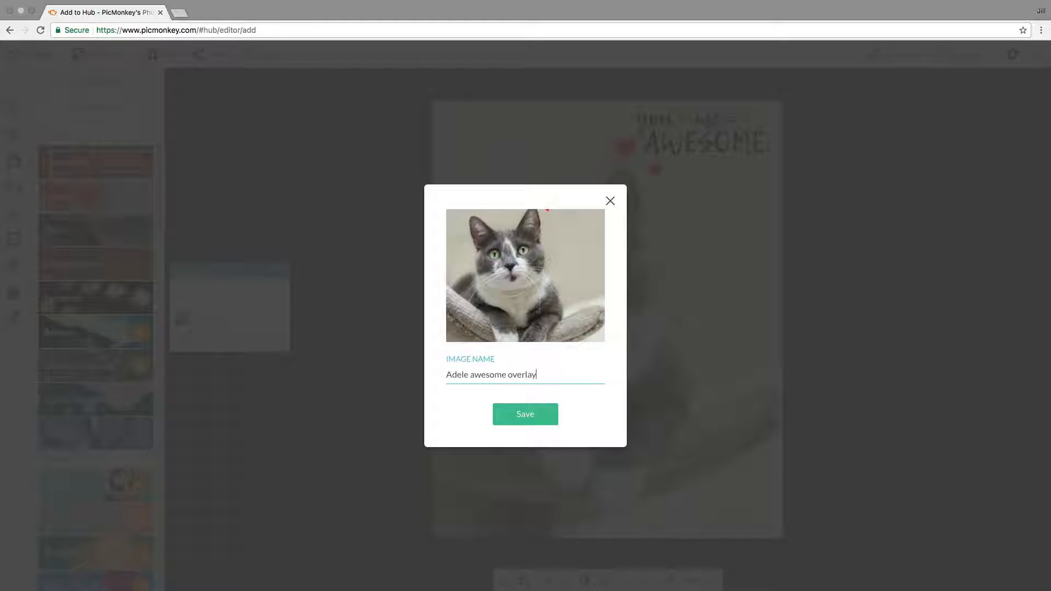